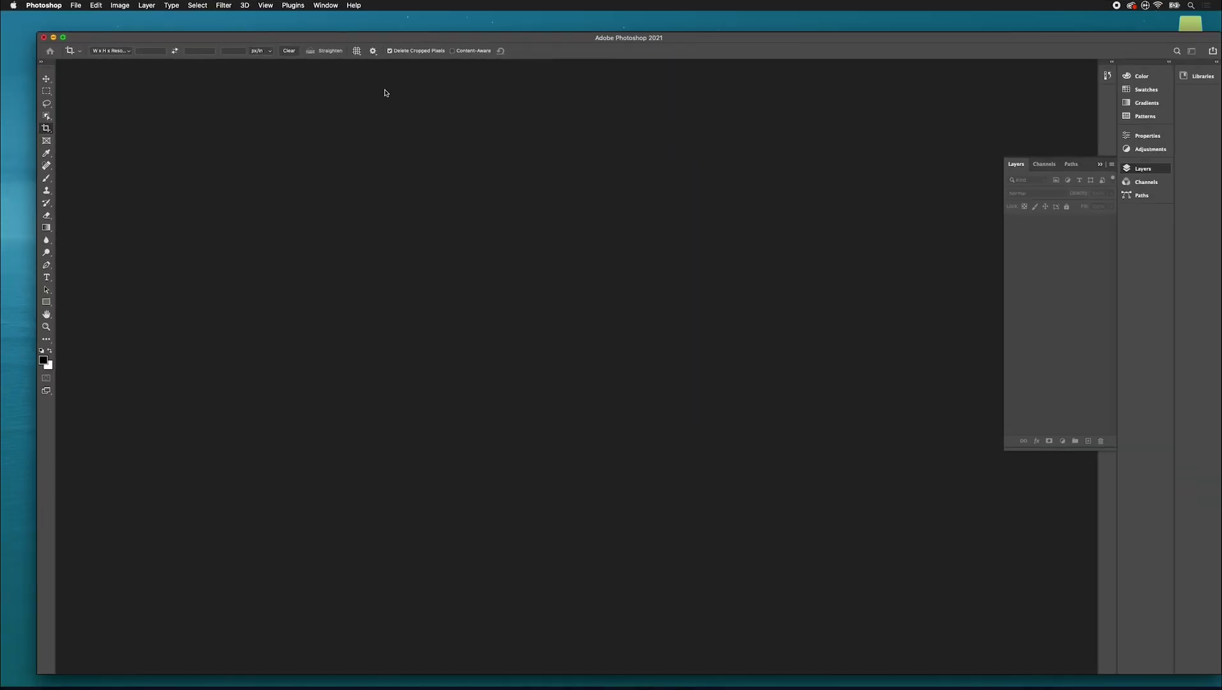
Step: Launch the Image Processor script from File > Scripts and move its dialog higher on screen
click(74, 5)
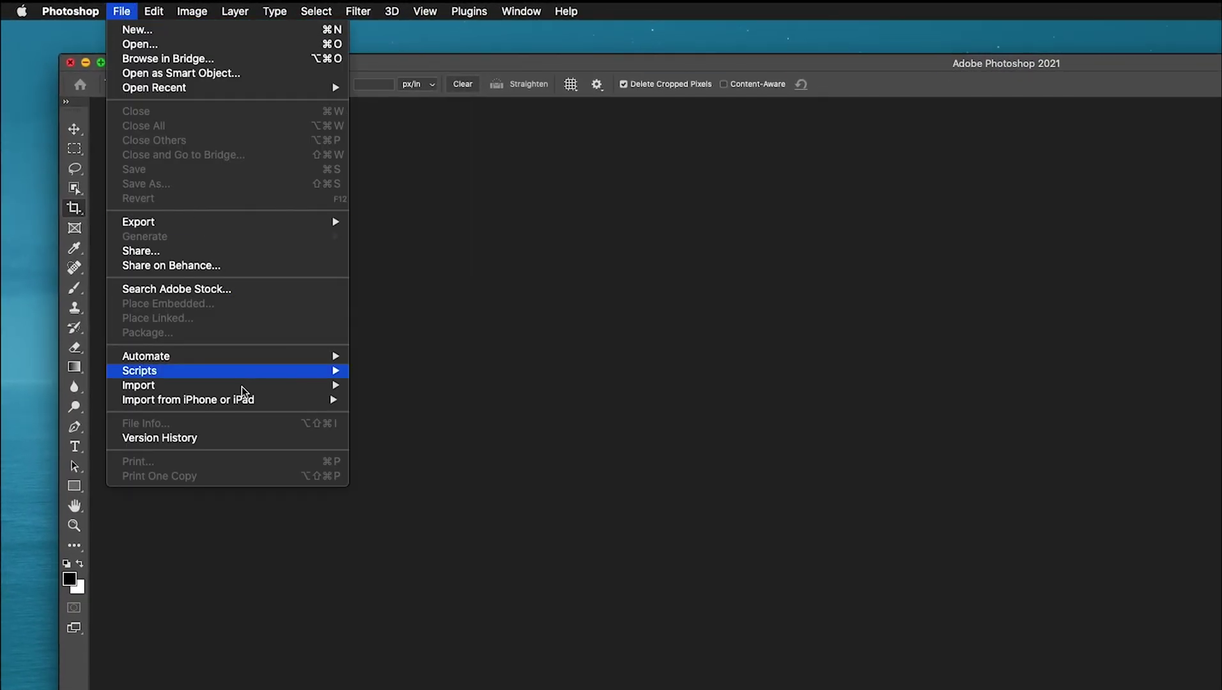
mouse_move(235, 376)
click(382, 373)
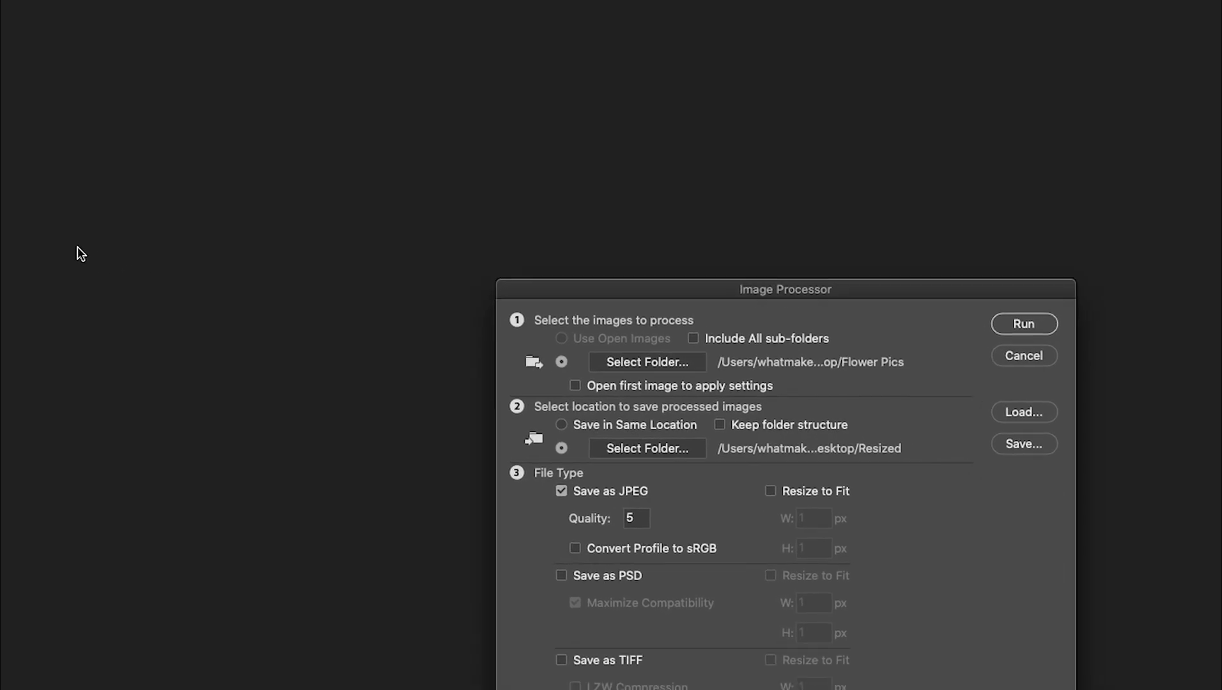
drag(746, 213, 716, 58)
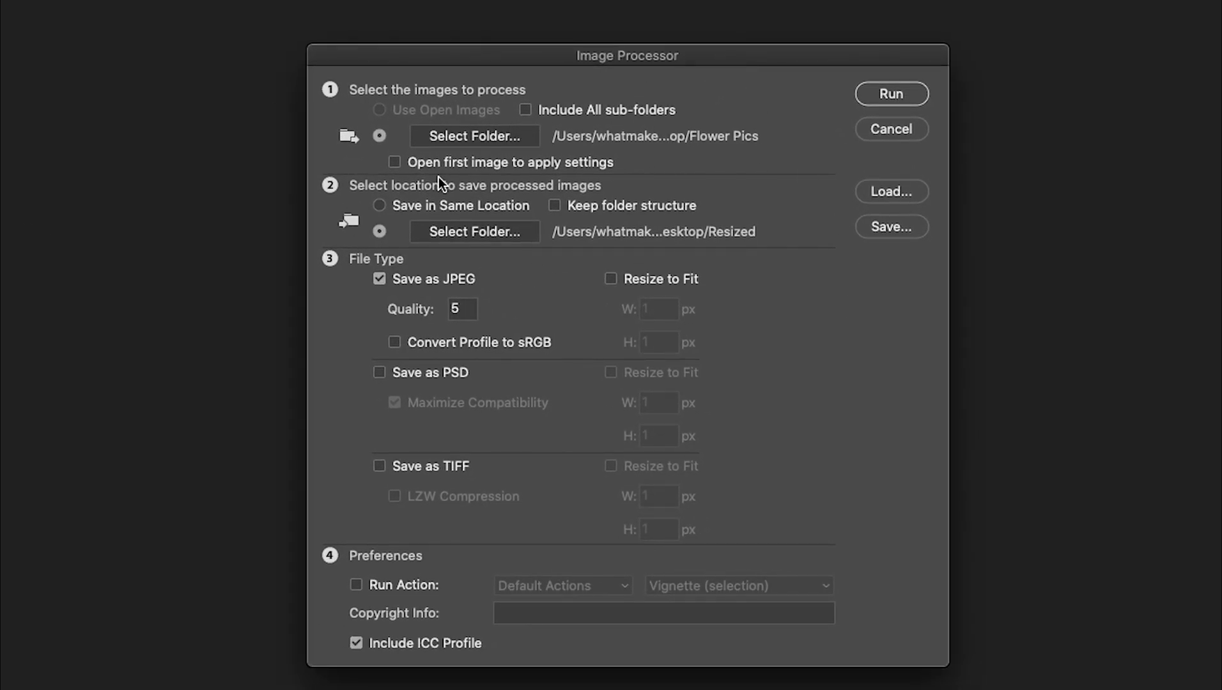
Step: Pick Flower Pics as the source folder and create a Desktop folder 'Flower Resized' as destination
click(454, 138)
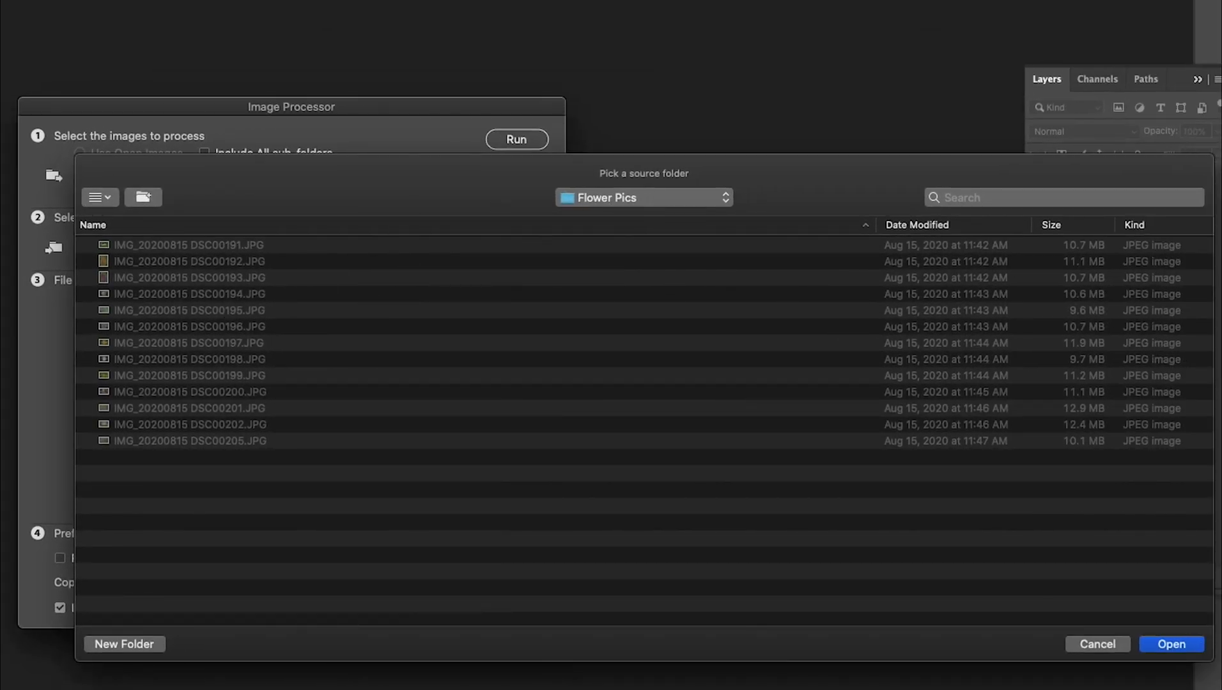
click(1198, 645)
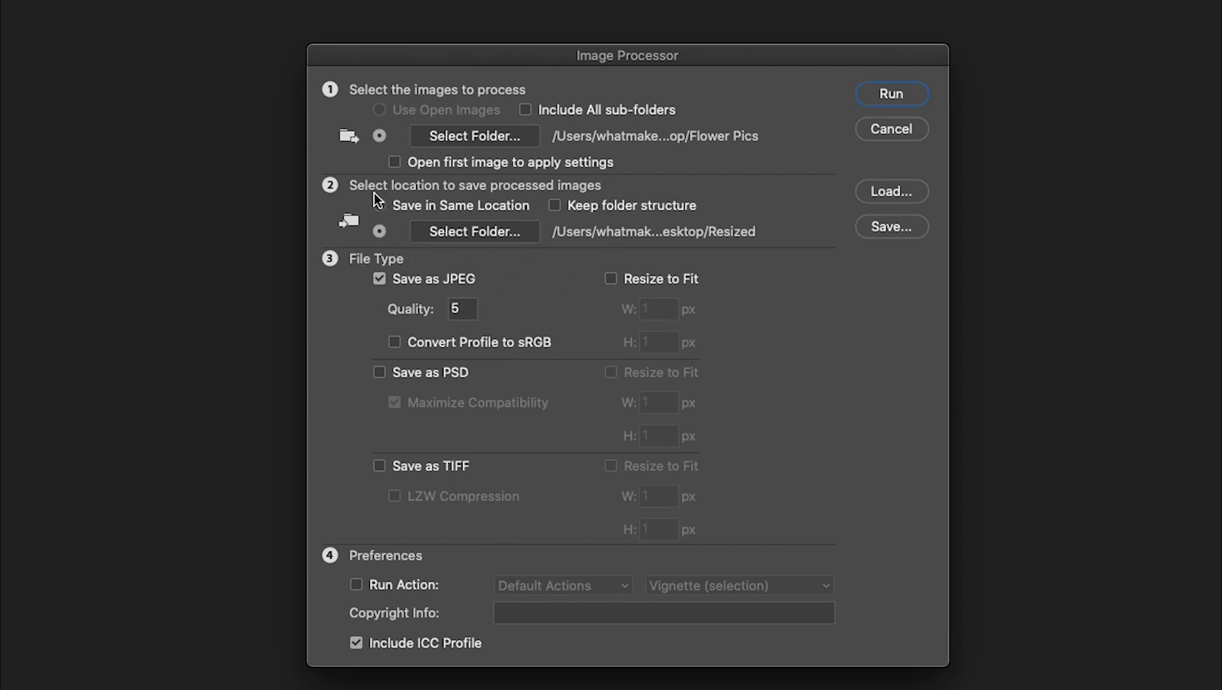
click(505, 236)
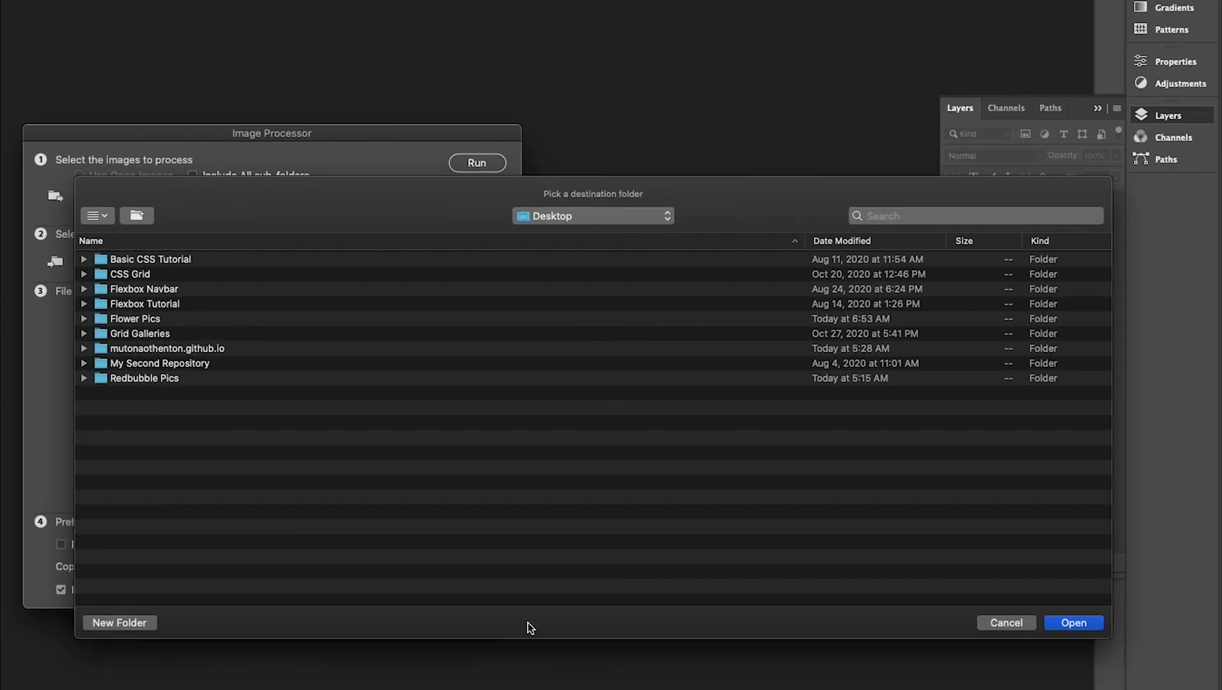
click(128, 624)
text(Flower Res)
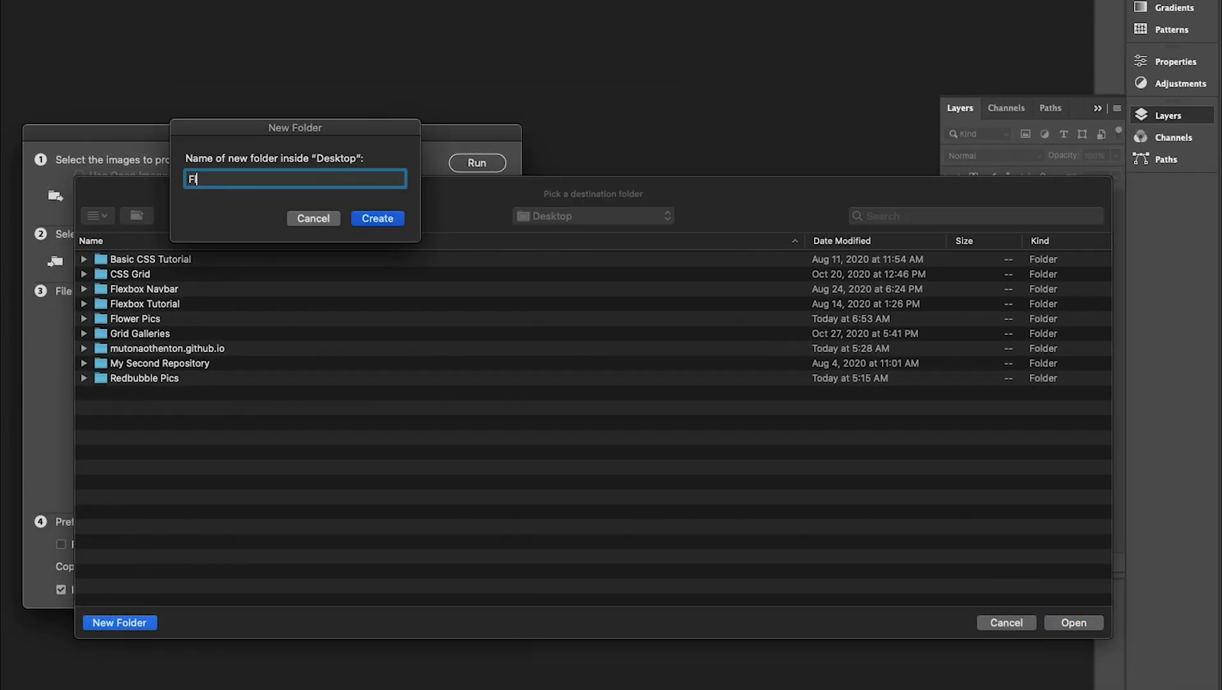
text(ized)
key(Return)
click(1073, 623)
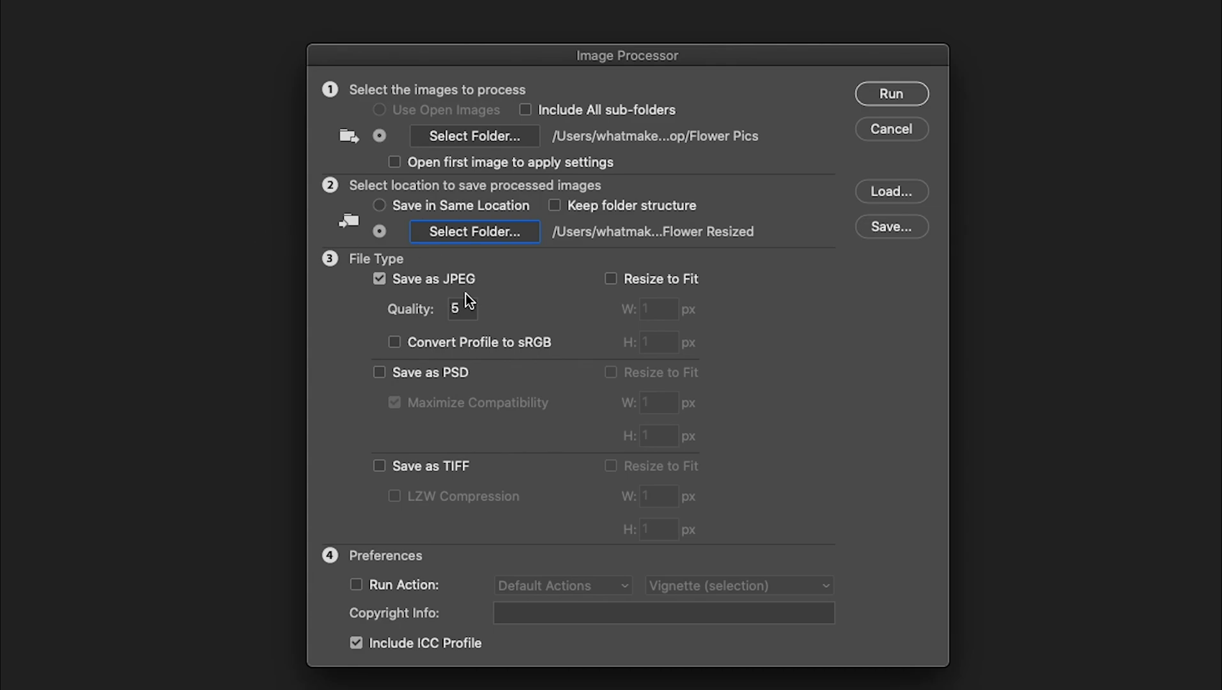
Step: Set JPEG quality 6, resize to fit 4000 × 4000 px, convert to sRGB, and run processing
text(6)
click(605, 281)
key(Tab)
text(4000)
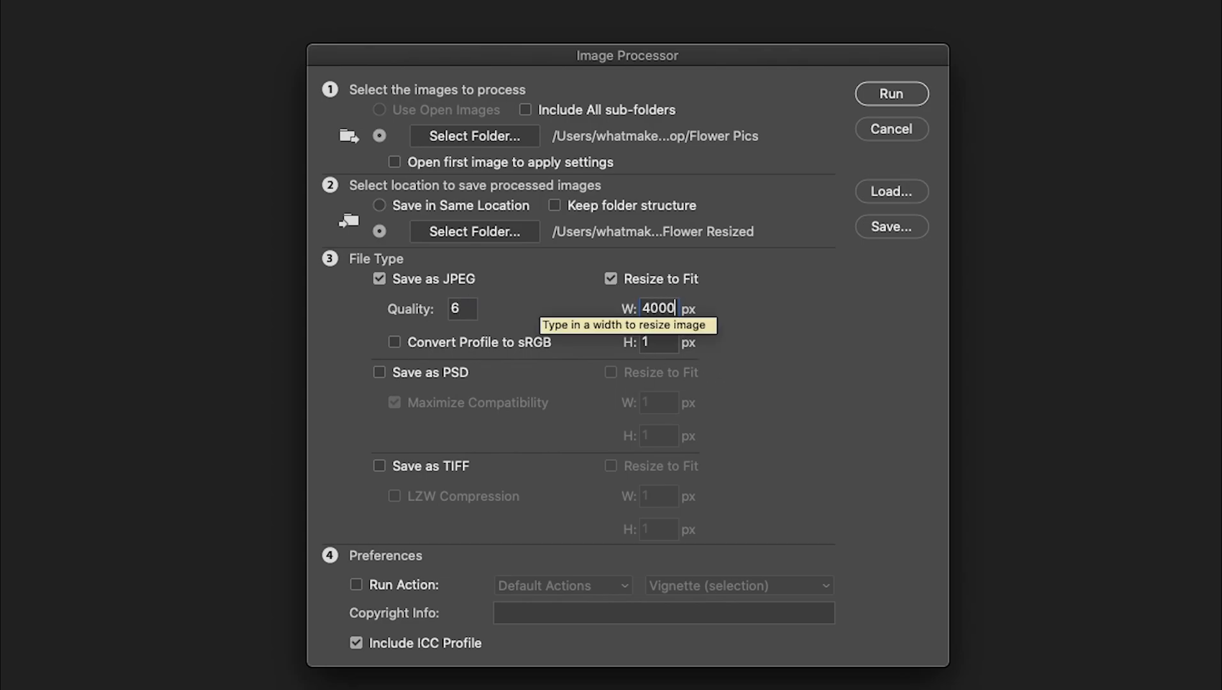
key(Tab)
text(4000)
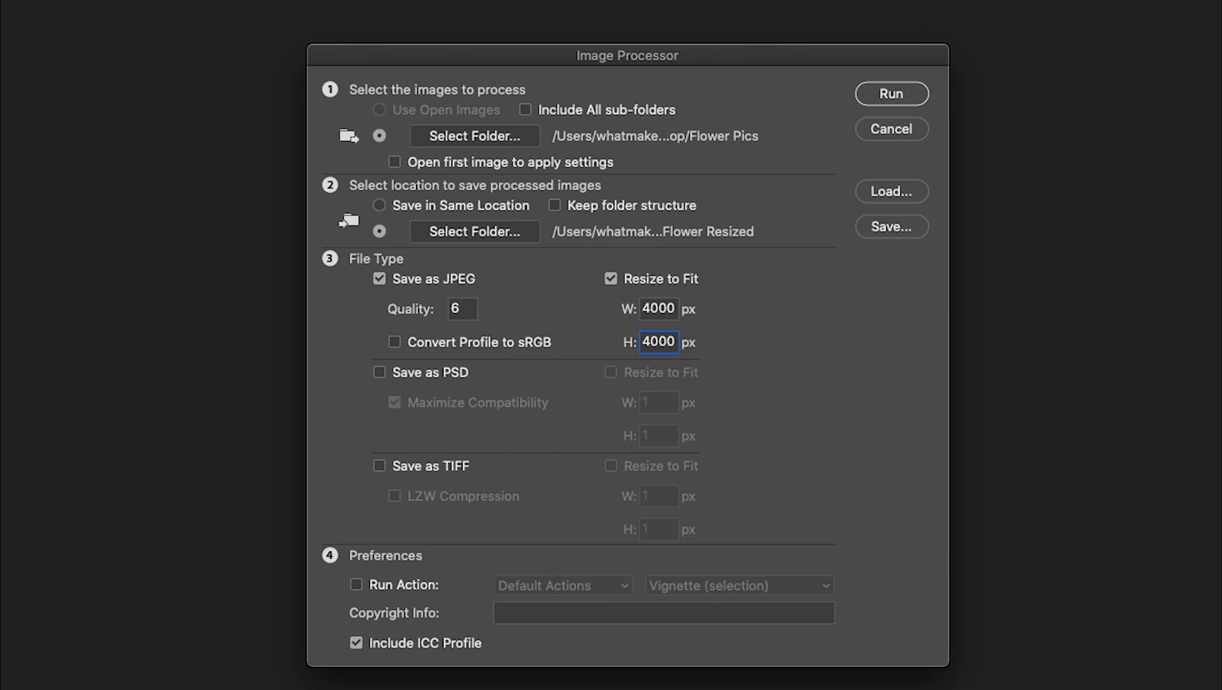
click(784, 382)
click(397, 345)
click(900, 91)
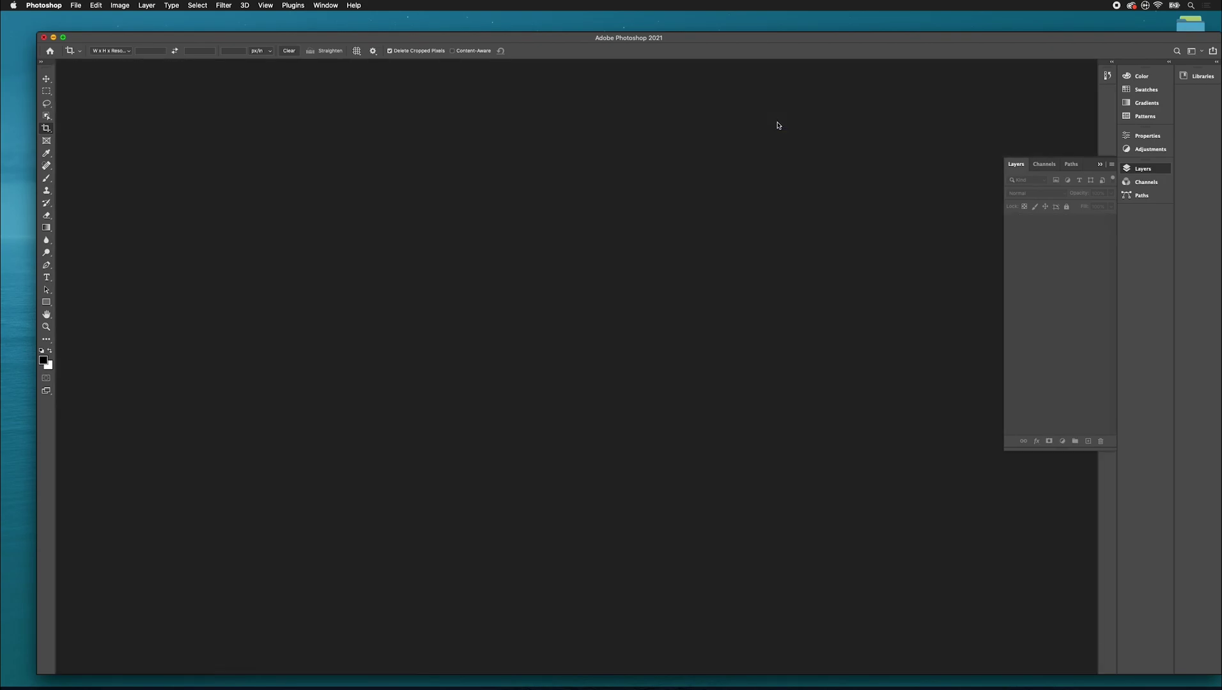
Step: In Finder, return to the Desktop and show the Flower Pics folder's info (142.7 MB)
key(super+Tab)
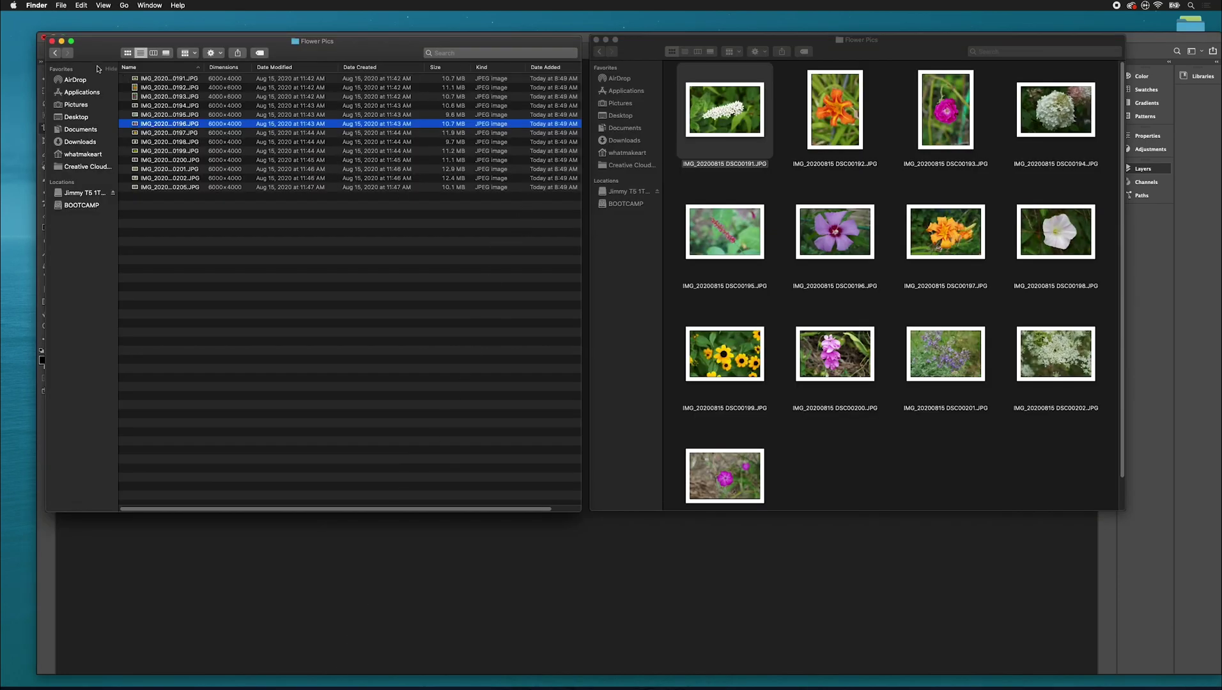
click(56, 53)
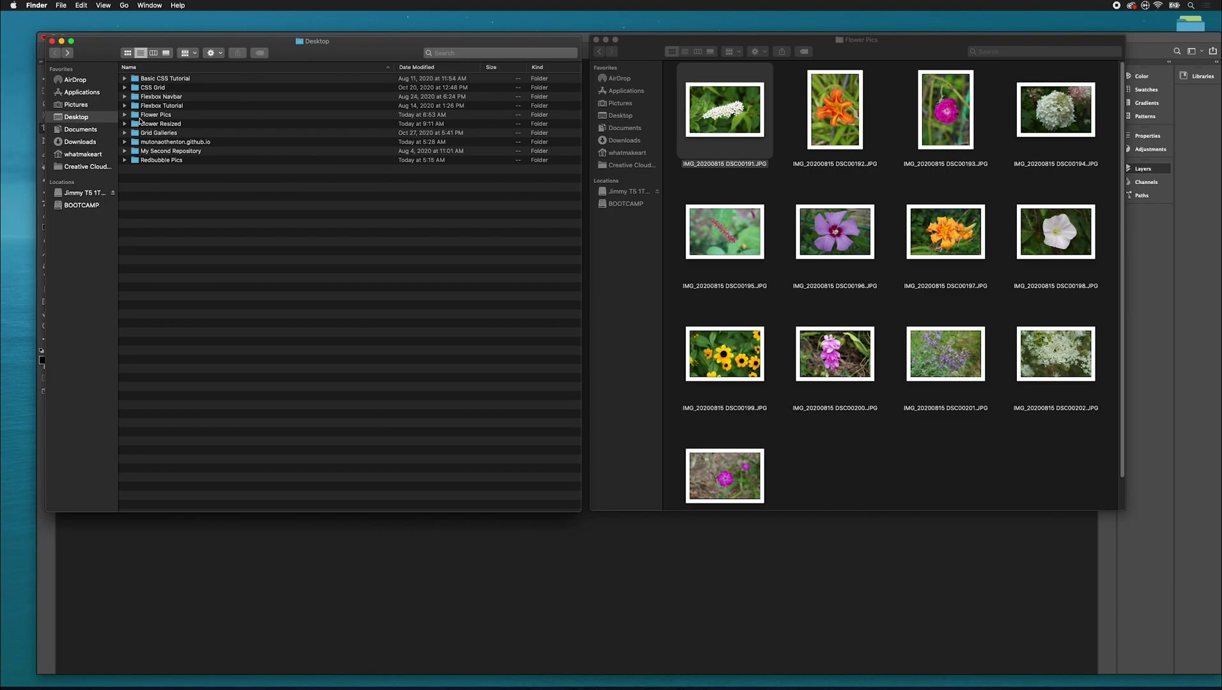
right_click(140, 116)
click(161, 151)
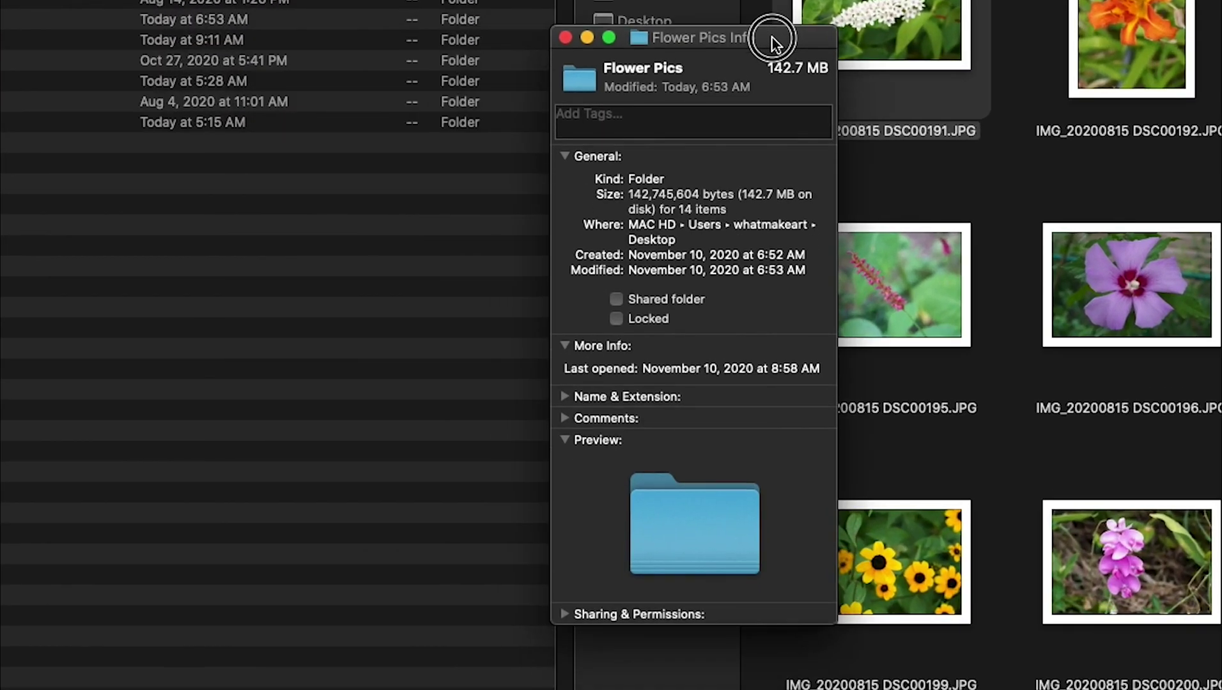
drag(772, 39, 772, 37)
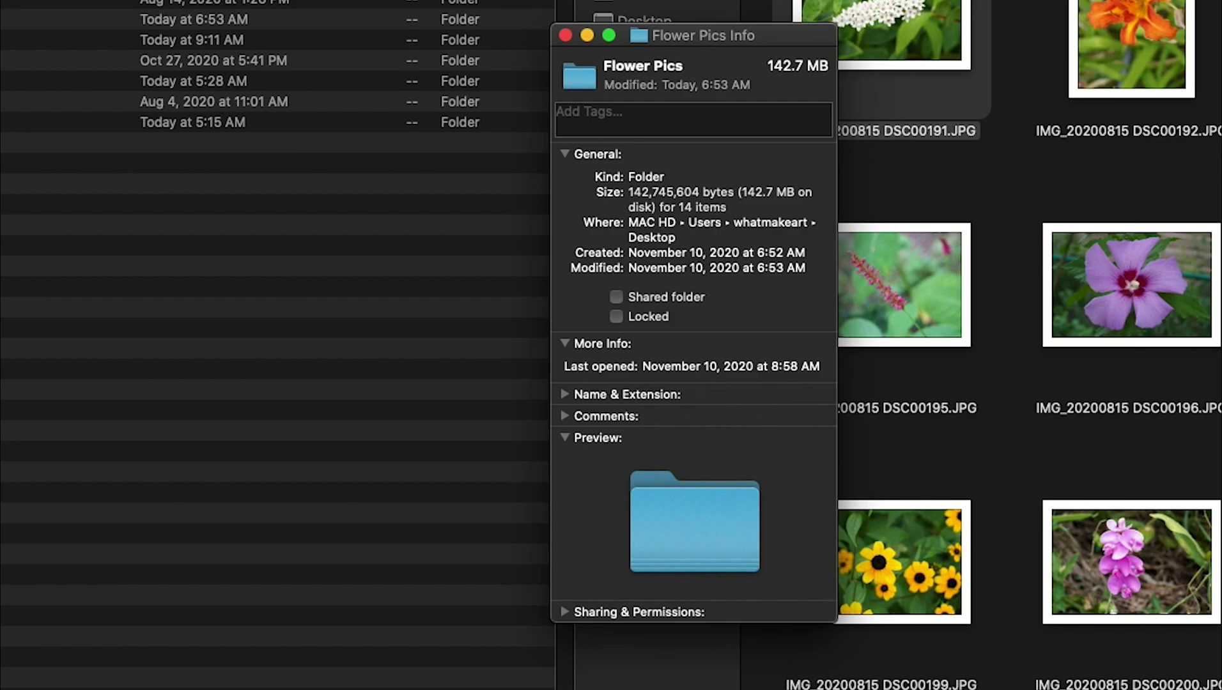
Step: Show Flower Resized's info beside it, then open its JPEG subfolder of resized images
right_click(192, 39)
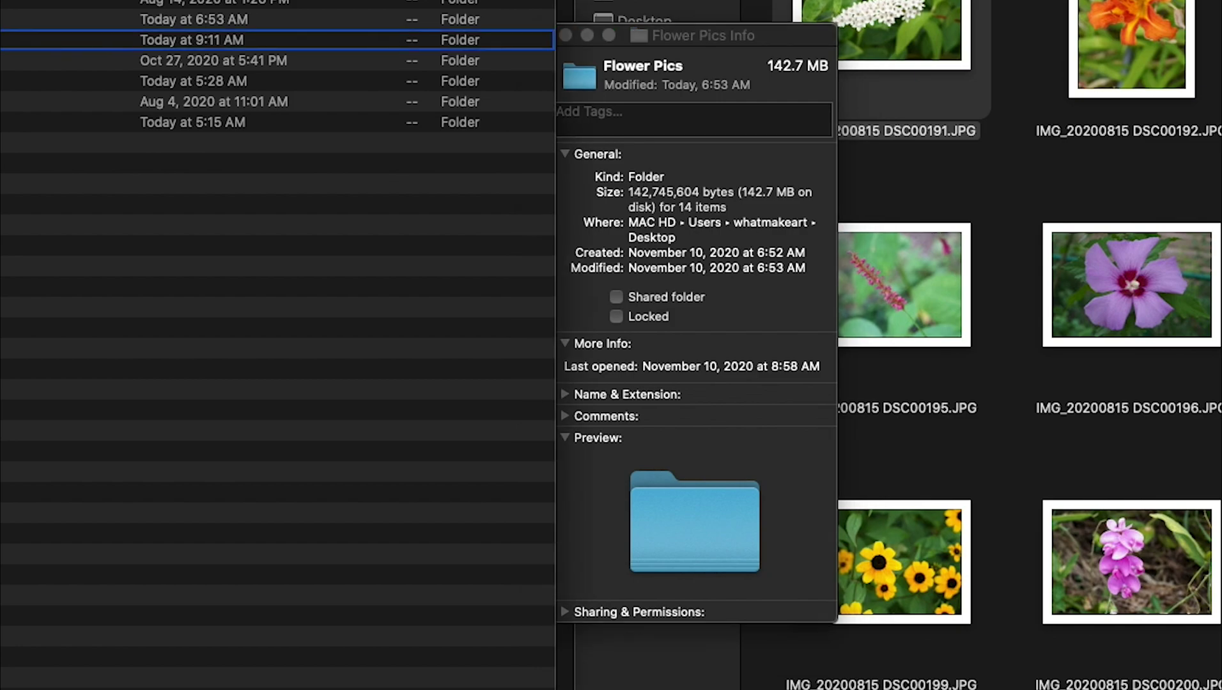
click(154, 114)
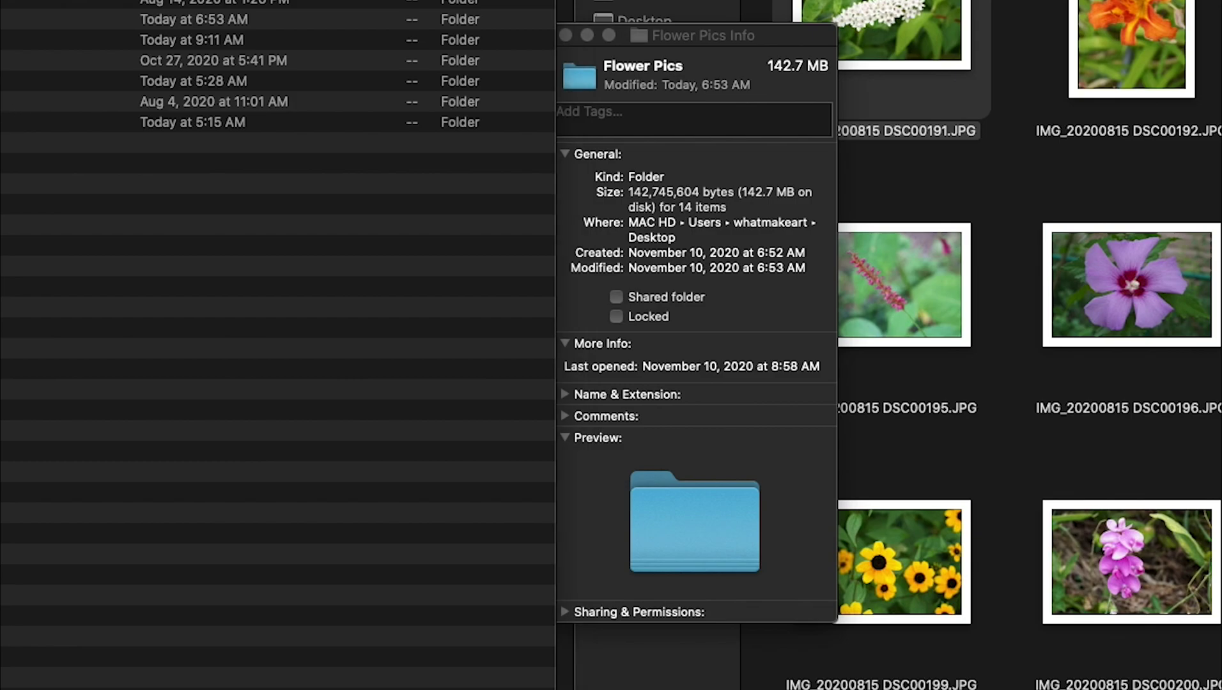
drag(404, 13, 498, 46)
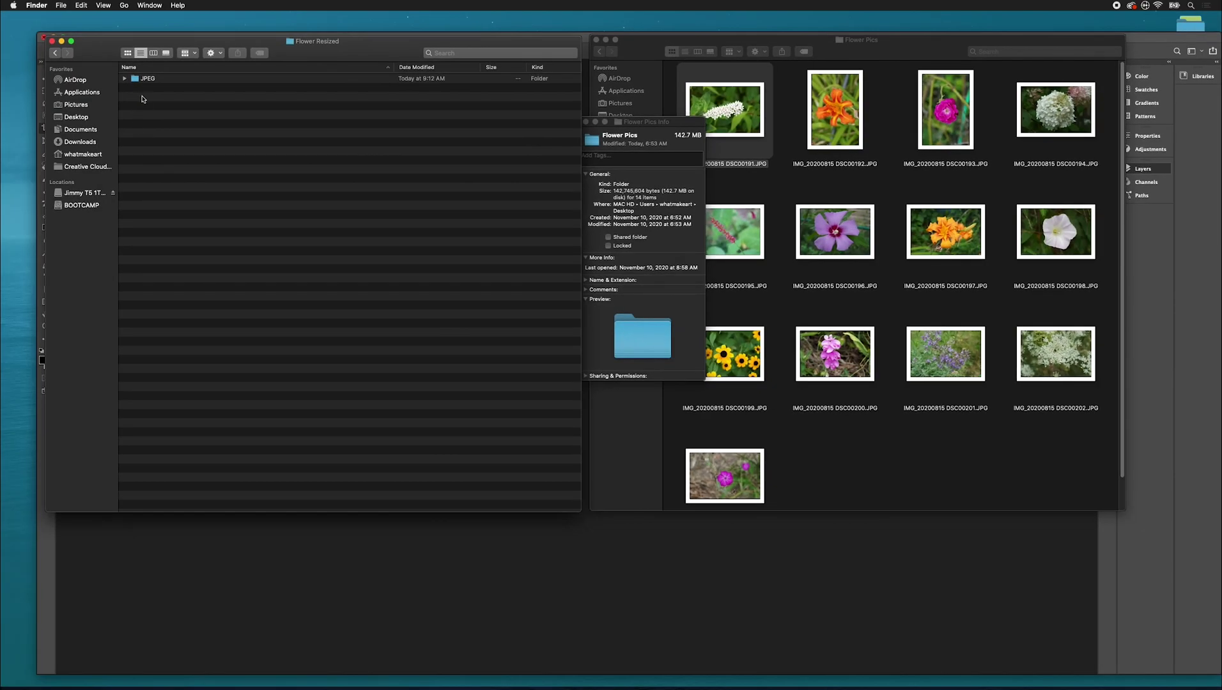
double_click(142, 100)
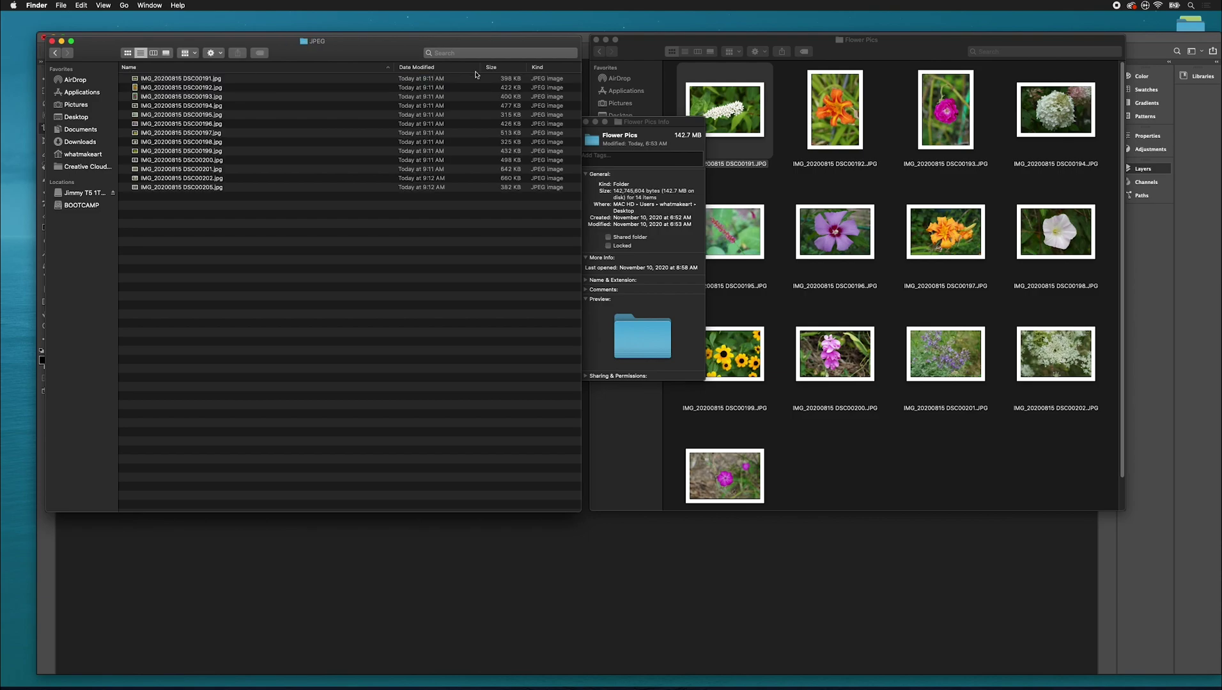
double_click(172, 80)
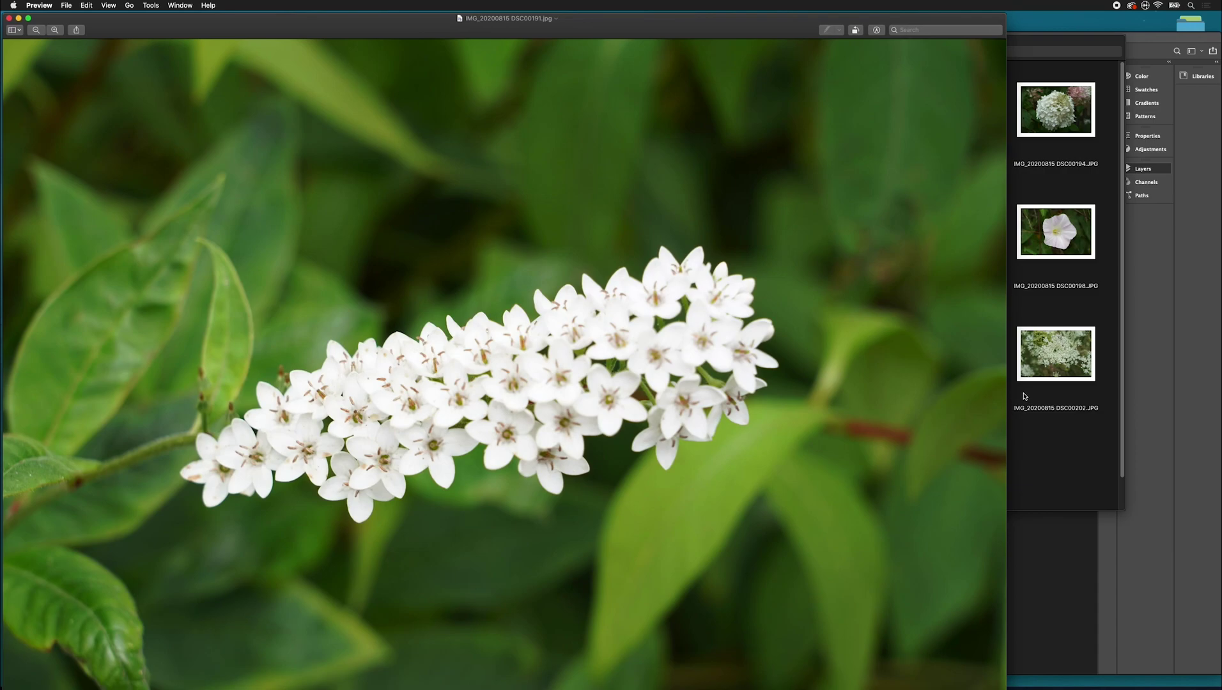
drag(1007, 390, 1188, 387)
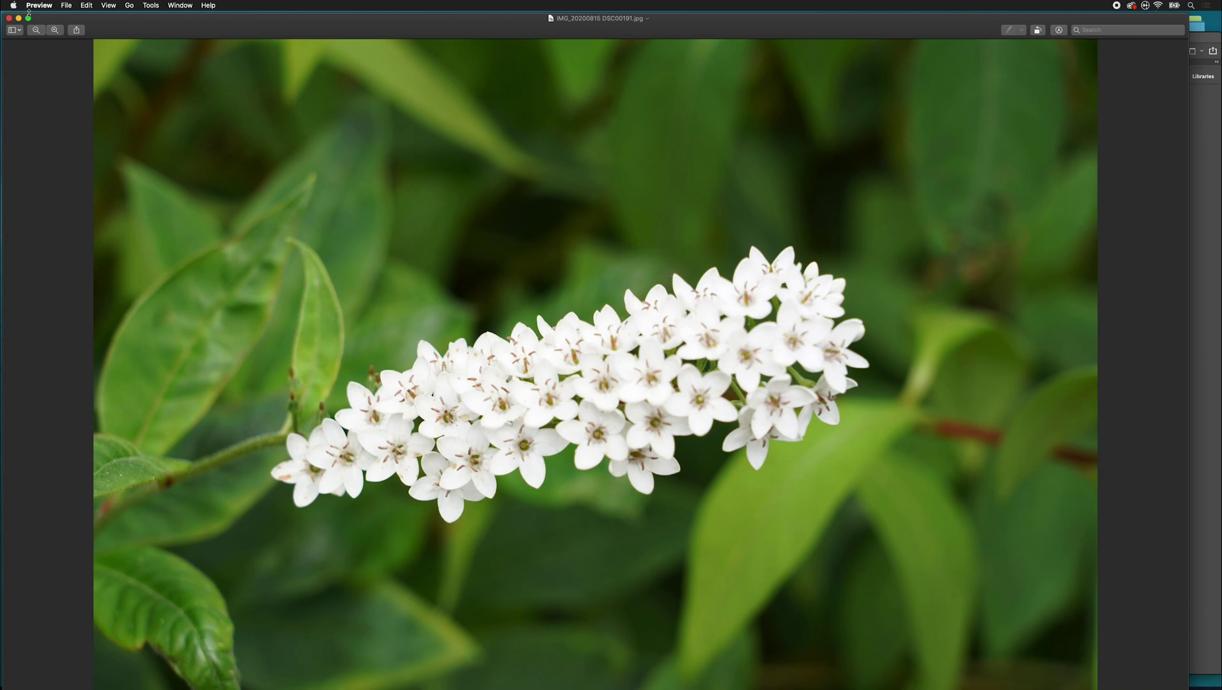
click(9, 18)
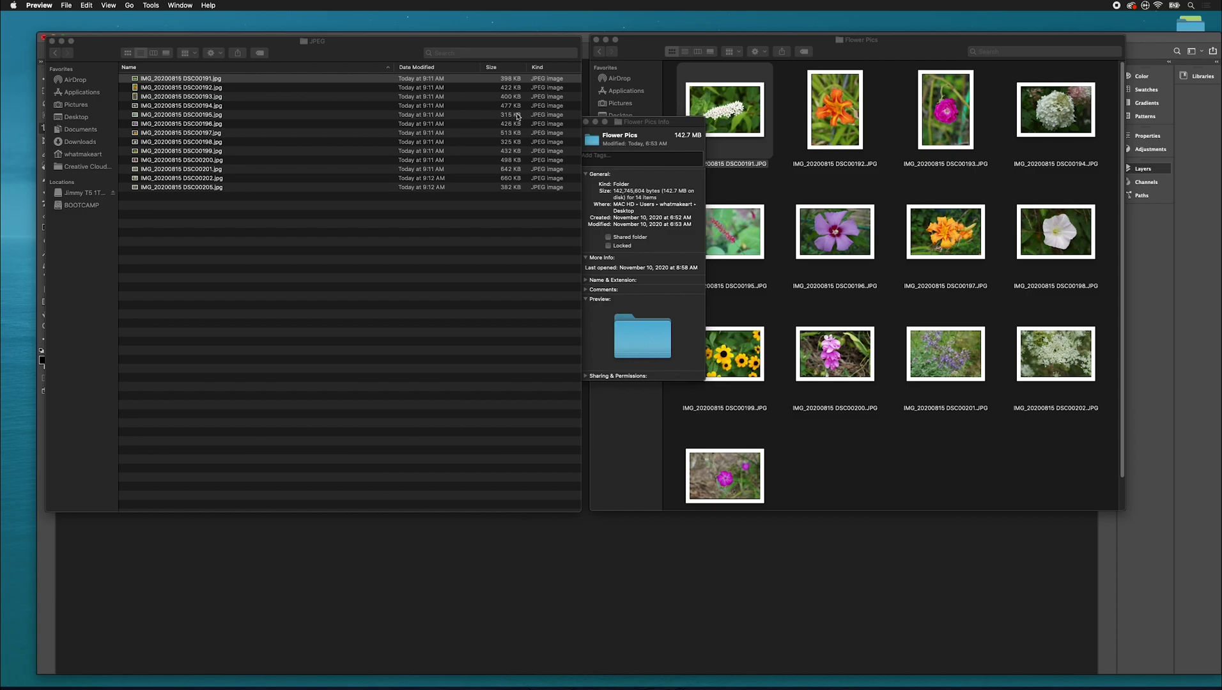
Step: Bring the Flower Resized JPEG folder window to the front
drag(345, 64, 470, 126)
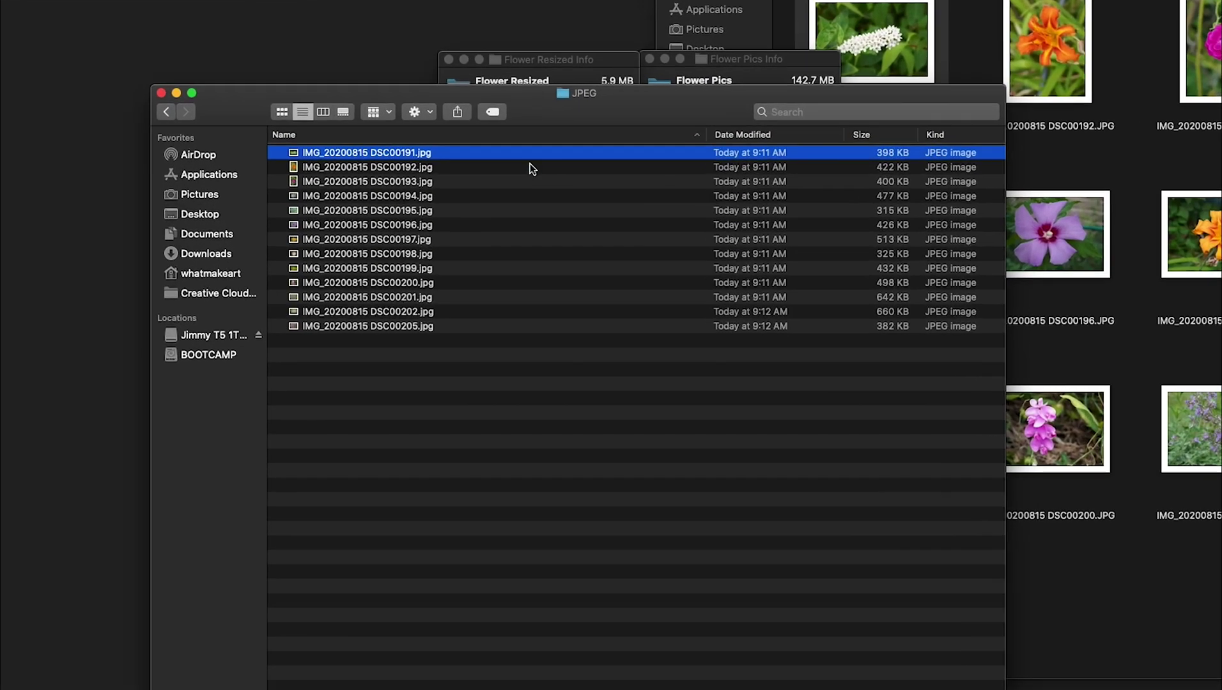